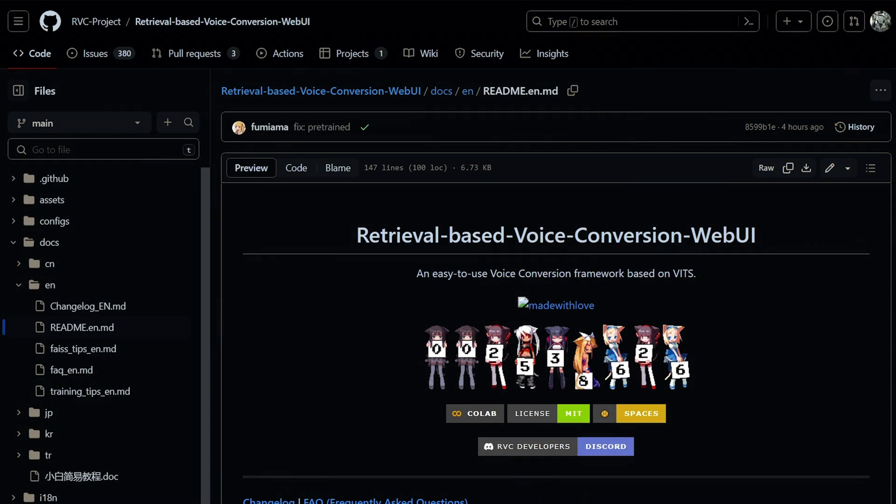
Step: Scroll the README down to the Preparing the environment pip and poetry install commands
scroll(555, 280, "down", 4)
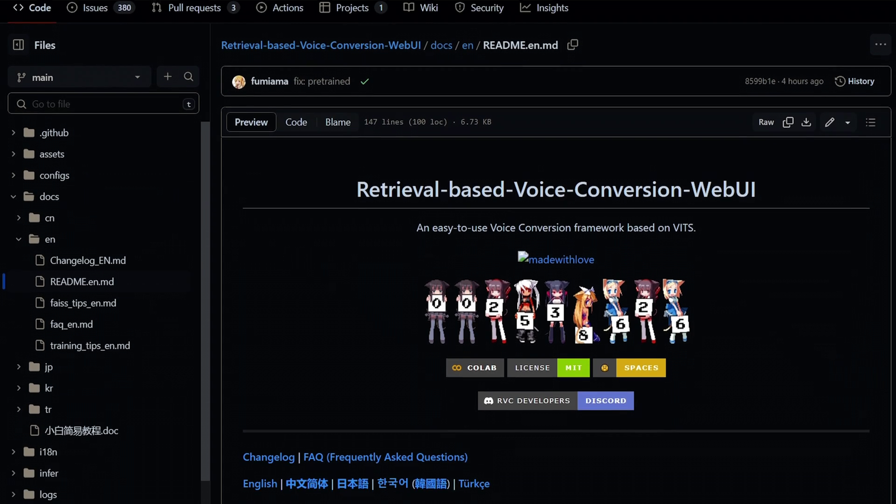
scroll(555, 280, "down", 5)
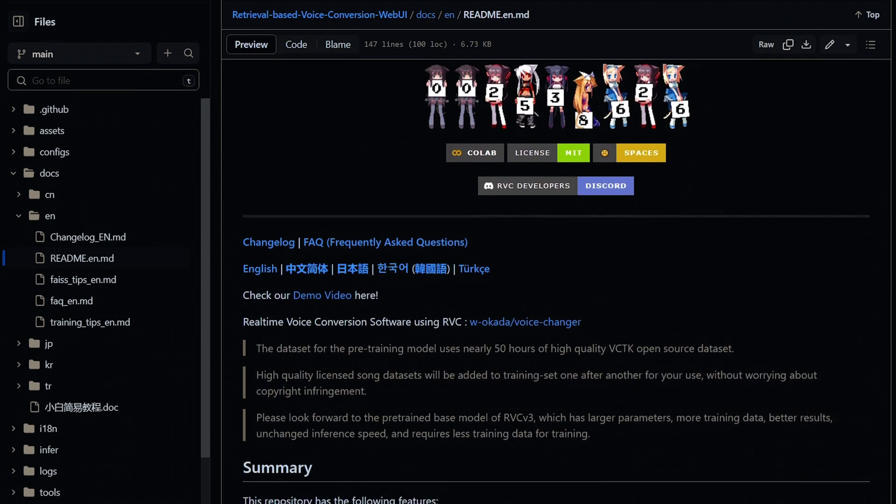
scroll(555, 280, "down", 6)
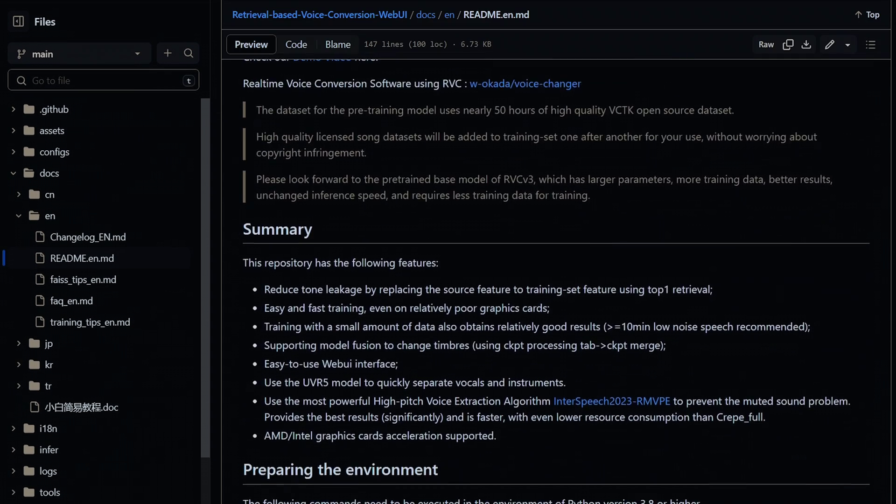
scroll(556, 280, "down", 4)
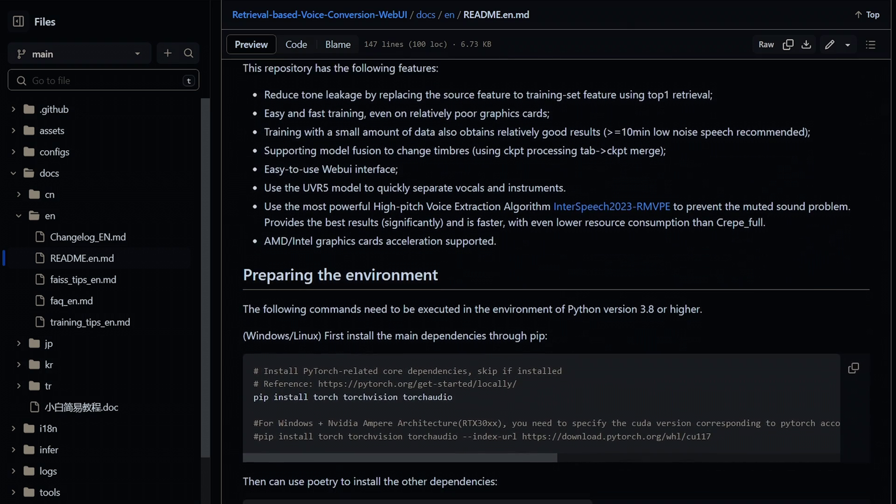
scroll(556, 280, "down", 3)
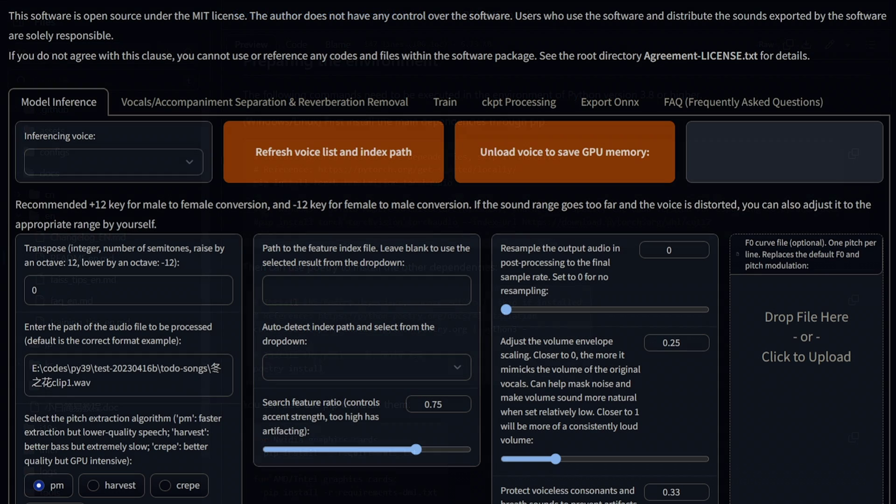
Step: Load the adam_carolla_48k_1000epochs.pt voice and paste the Fresh Prince vocals WAV path as input audio
left_click(135, 194)
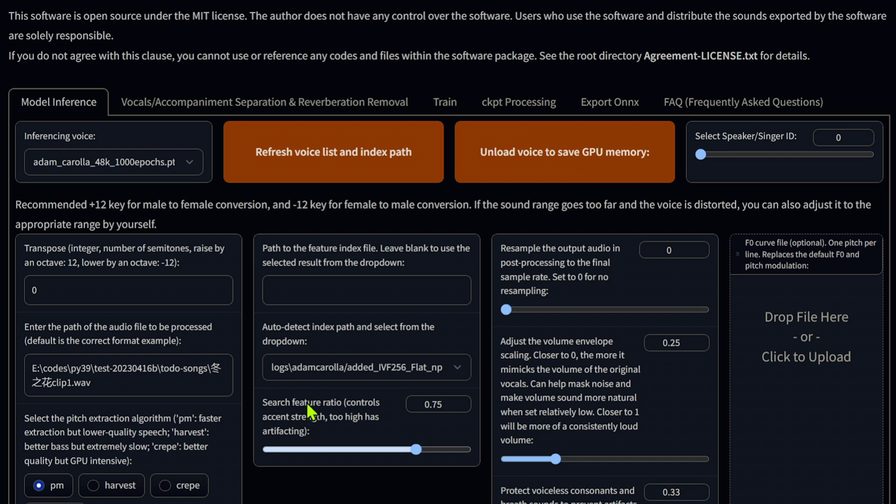
left_click_drag(164, 378, 29, 359)
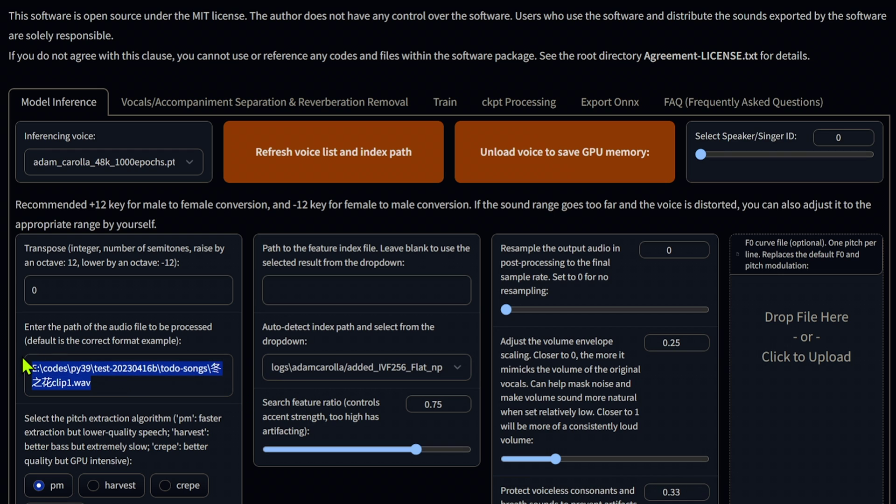
type("\"C:\\Users\\me\\Desktop\\1 _Fresh Prince of Bel Air Theme Song (HQ)_(Vocals).wav\"")
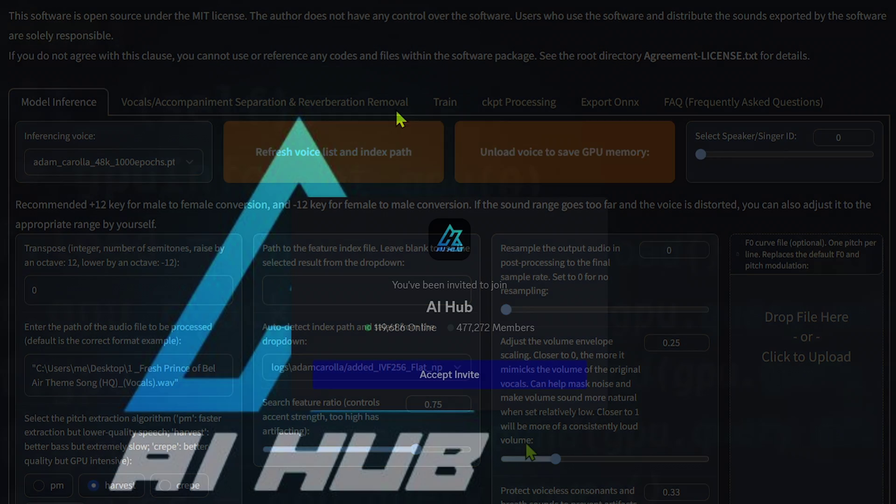
Step: Join the AI Hub Discord server and search its voice-models forum for spongebob
left_click(429, 373)
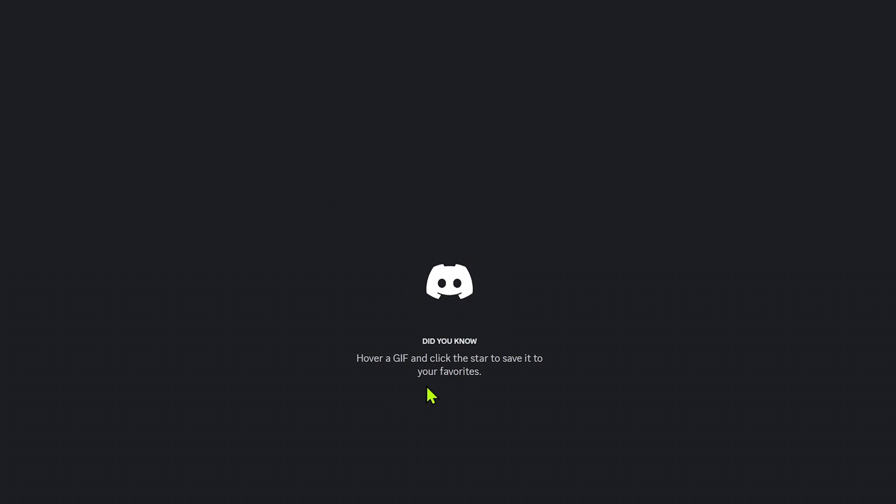
type("sponge")
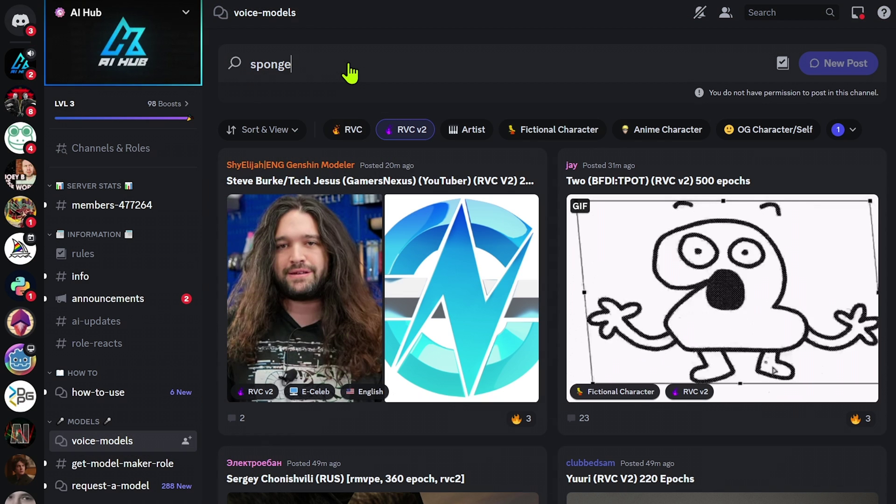
type("bob")
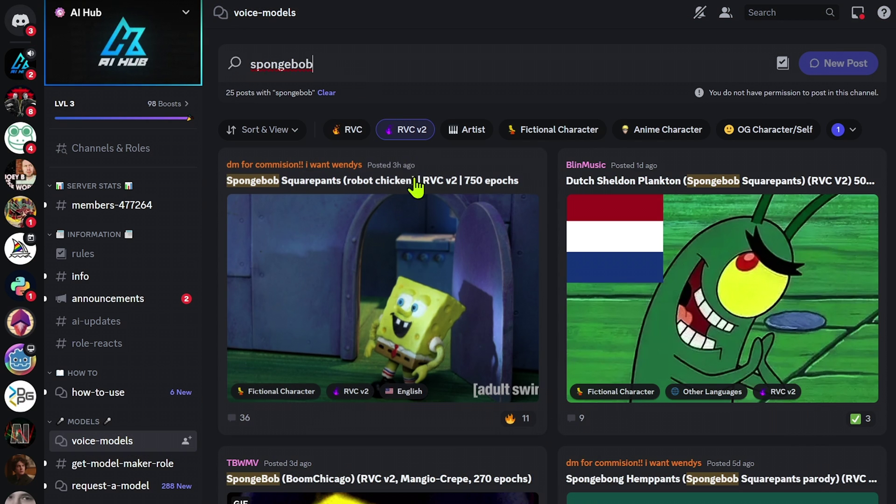
scroll(438, 258, "down", 1)
scroll(443, 271, "down", 8)
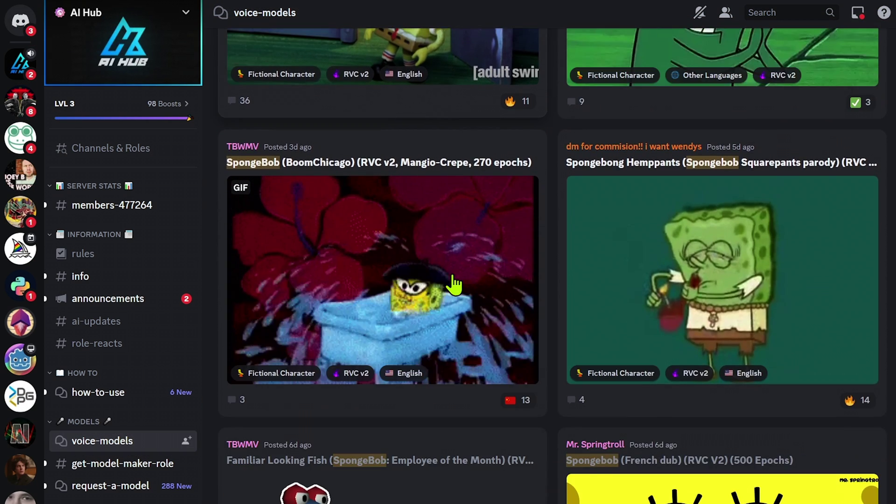
scroll(453, 280, "down", 3)
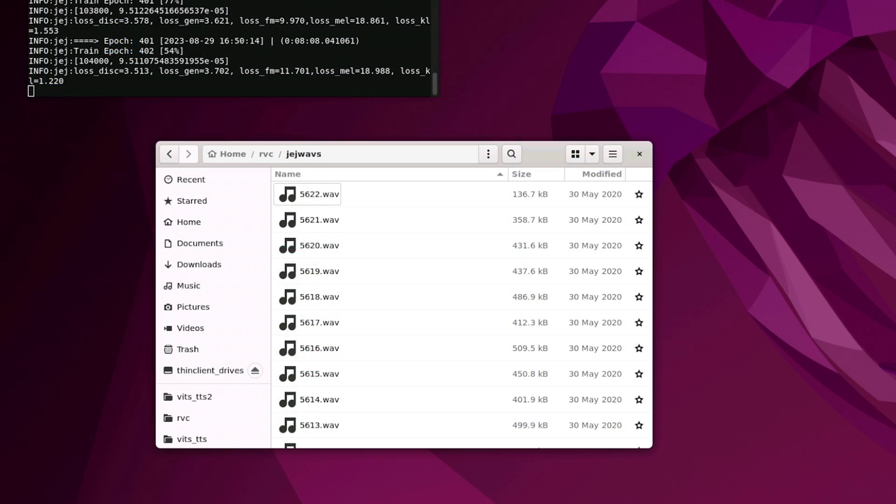
scroll(456, 236, "down", 6)
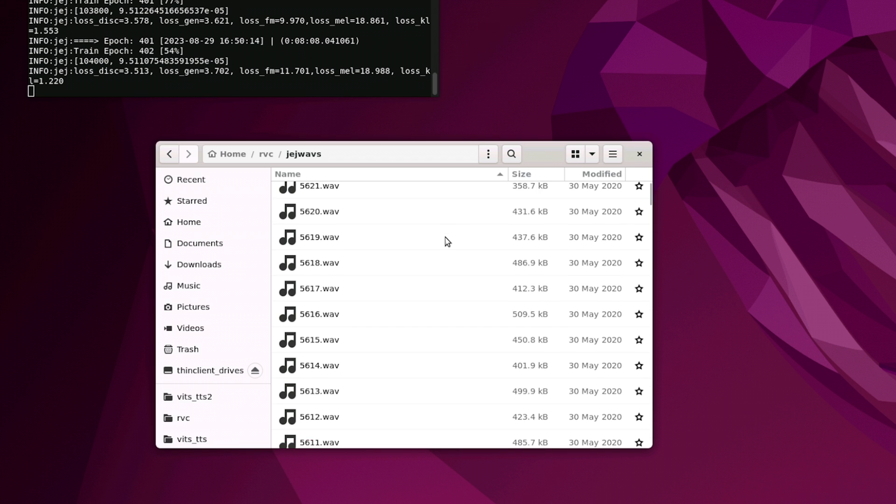
scroll(447, 240, "down", 5)
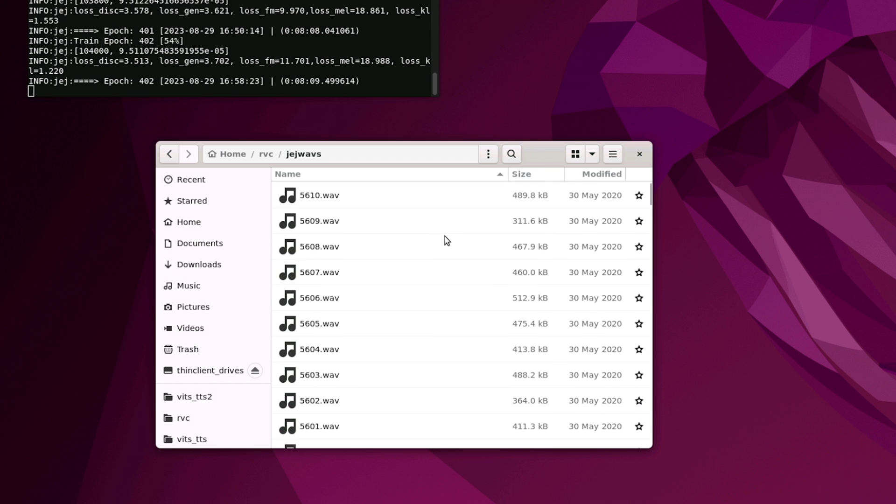
scroll(447, 241, "down", 7)
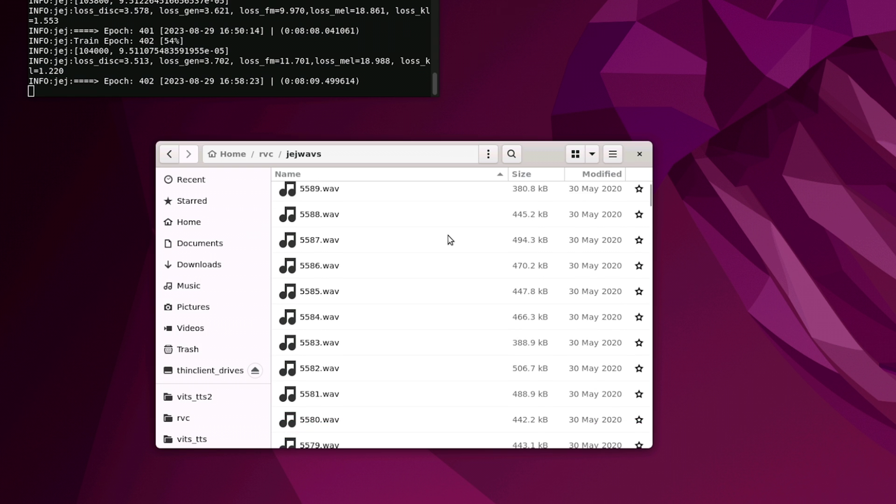
scroll(449, 240, "down", 7)
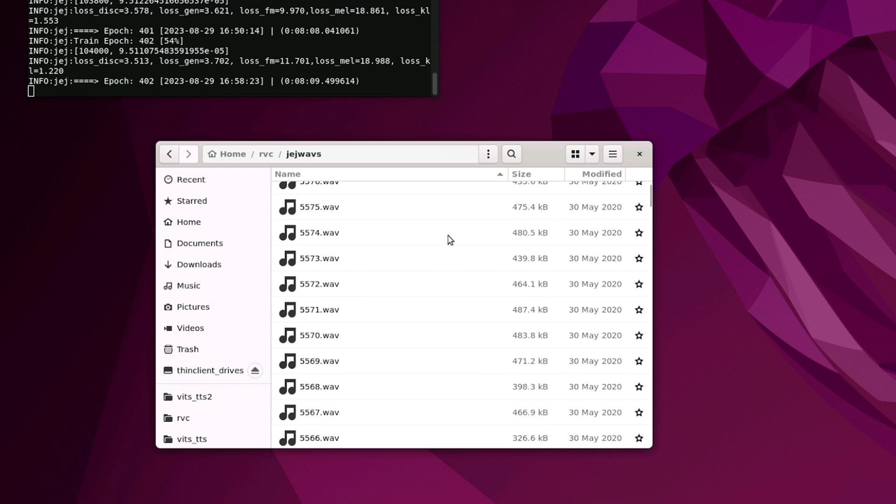
scroll(449, 240, "down", 4)
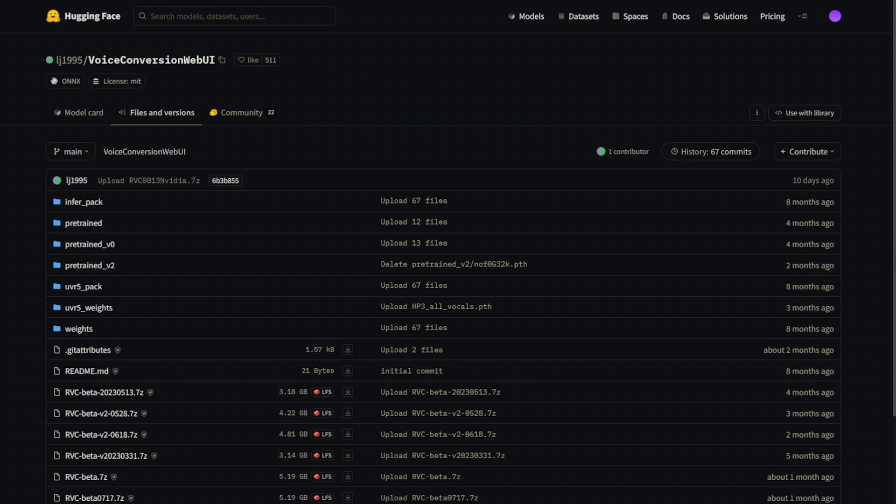
Step: Scroll the VoiceConversionWebUI file list past the pretrained folders to the RVC-beta 7z archives
scroll(829, 372, "down", 3)
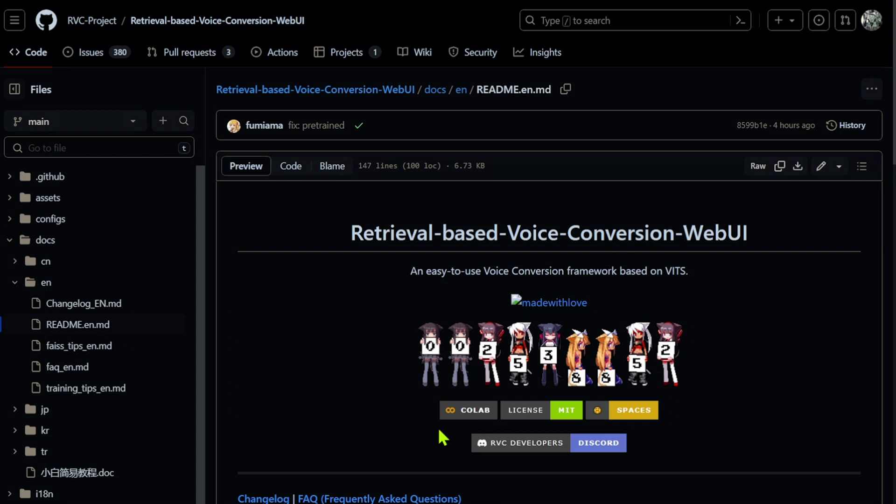
Step: Open the project's Colab training notebook from the COLAB badge atop the README
left_click(476, 417)
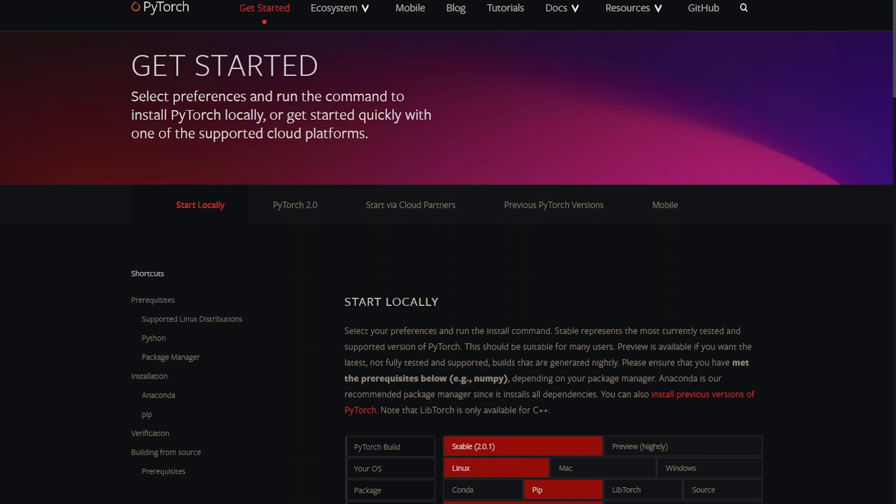
Step: Scroll README.en.md to the pip requirements commands for Nvidia and AMD/Intel cards
scroll(448, 266, "down", 5)
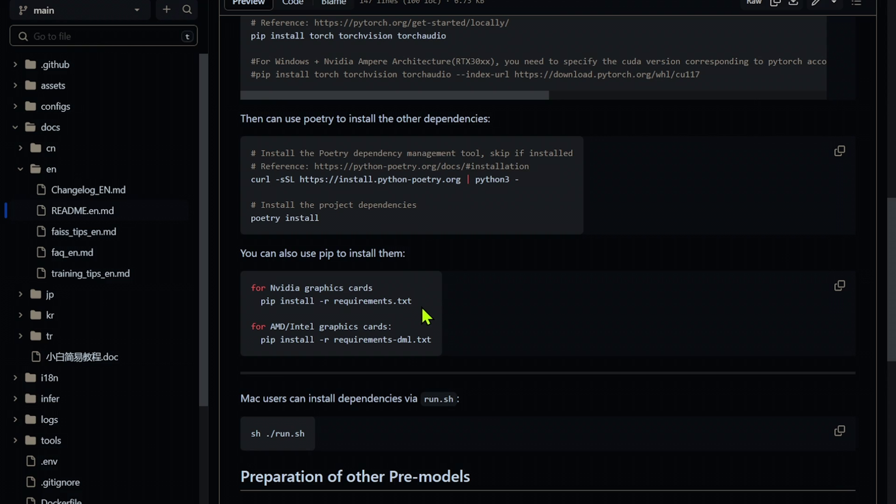
Step: Browse the VoiceConversionWebUI files and open the pretrained_v2 folder of .pth models
scroll(448, 252, "down", 1)
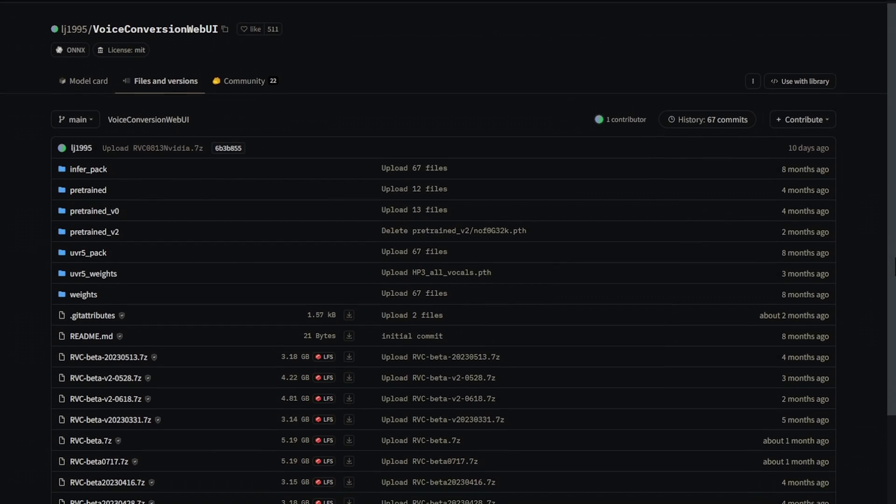
scroll(474, 491, "down", 6)
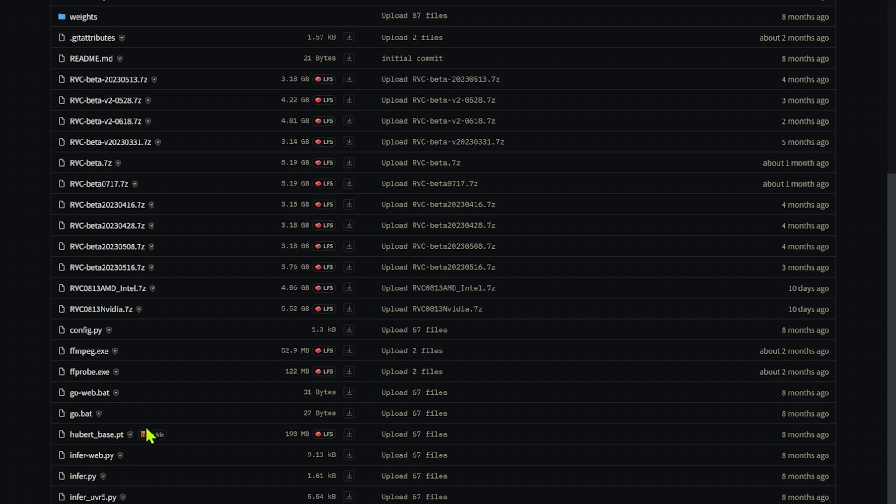
left_click_drag(889, 356, 860, 111)
left_click(96, 257)
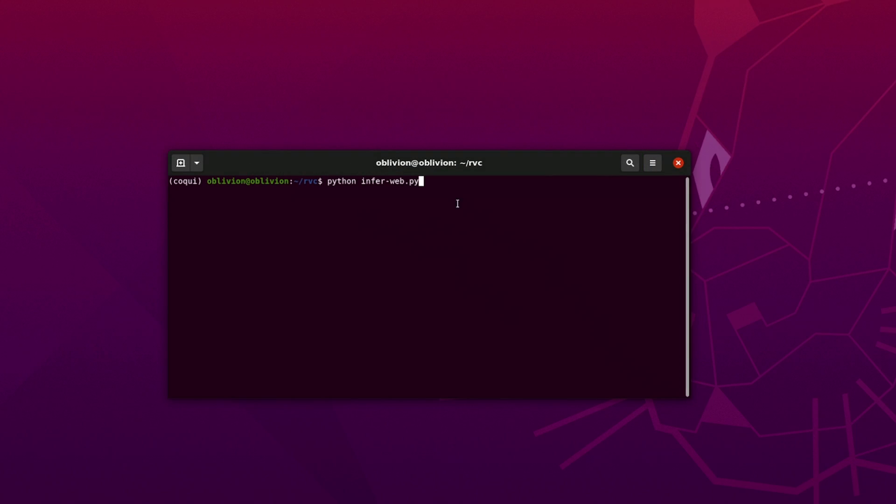
Step: Run python infer-web.py in the rvc folder to launch the web UI
key("Return")
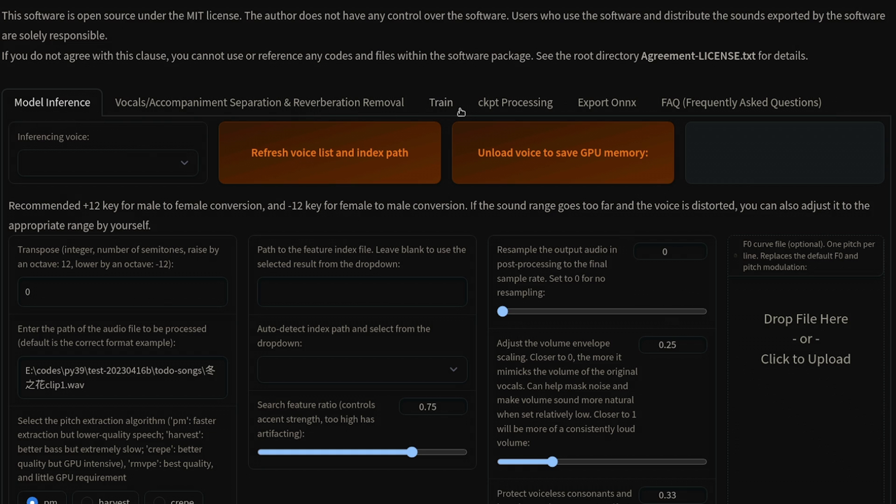
Step: Set the attenborough experiment to 48k with 8 CPU processes and preprocess its attenboroughwavs audio
left_click(444, 107)
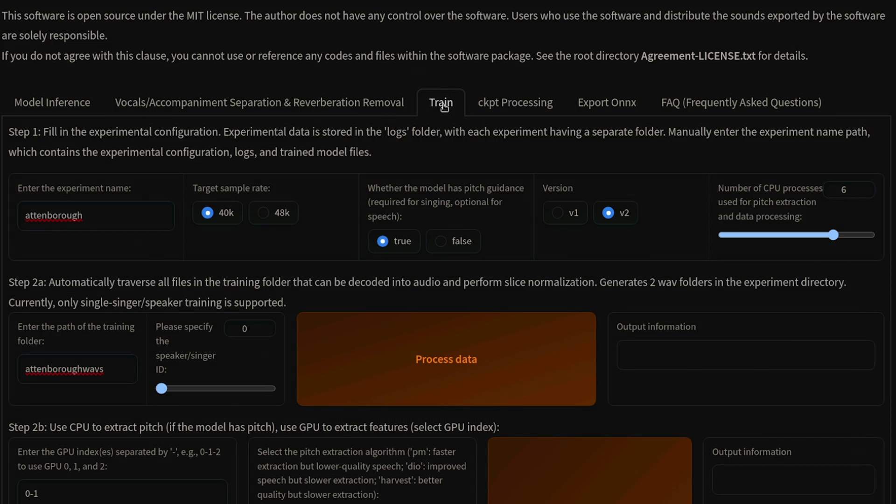
left_click(105, 222)
left_click(274, 215)
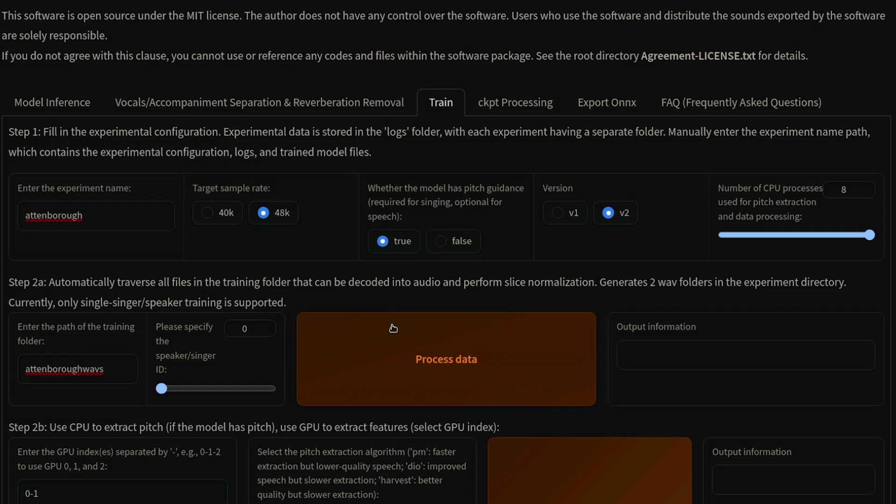
left_click(444, 361)
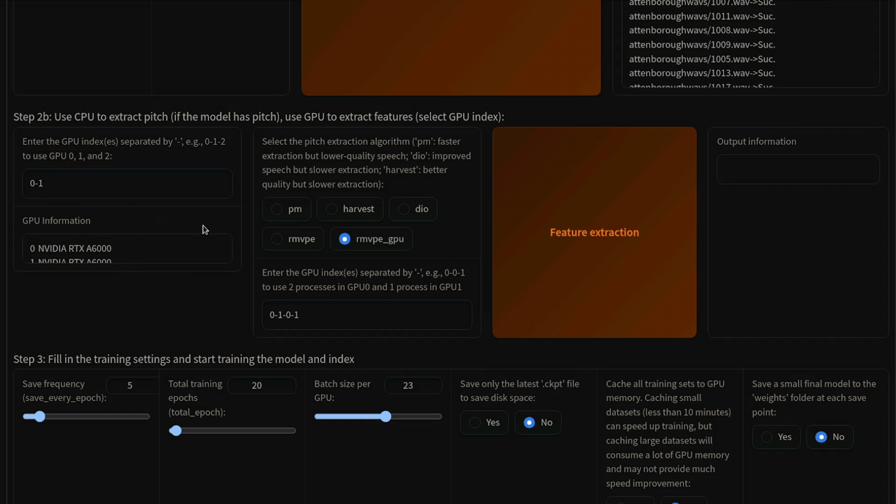
Step: Extract the attenborough training features using harvest pitch detection
left_click(332, 209)
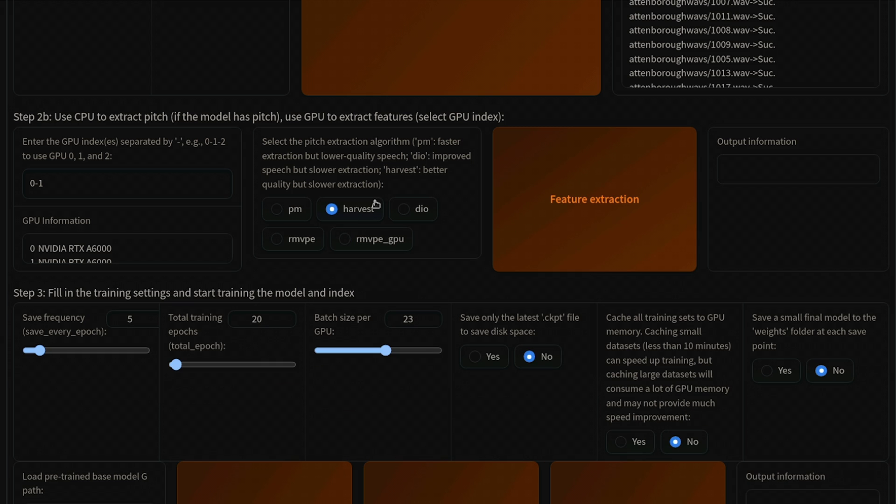
left_click(585, 199)
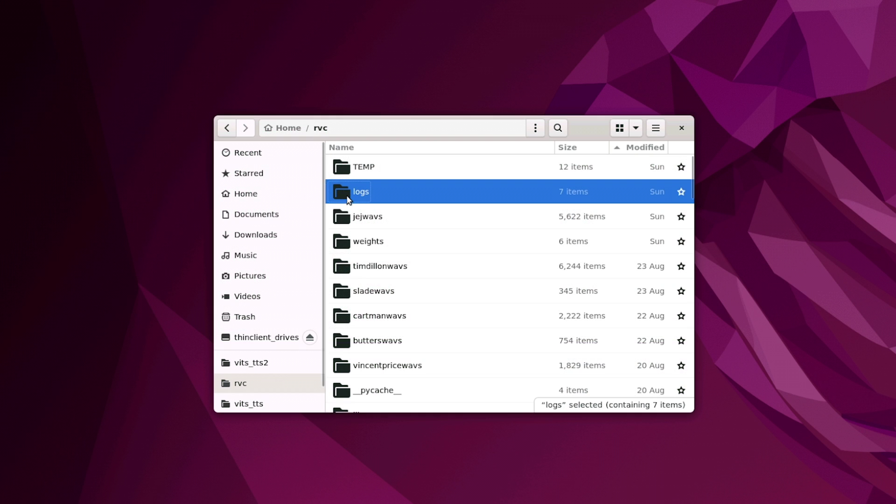
Step: Open logs/vincentprice and select the added_IVF256_Flat_nprobe_1_vincentprice_v2.index file beside its .pth checkpoints
double_click(350, 199)
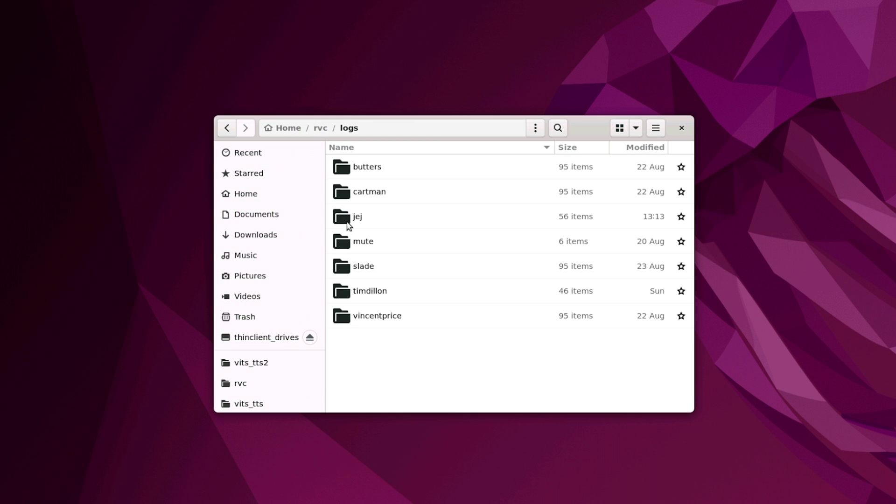
left_click(368, 325)
double_click(369, 322)
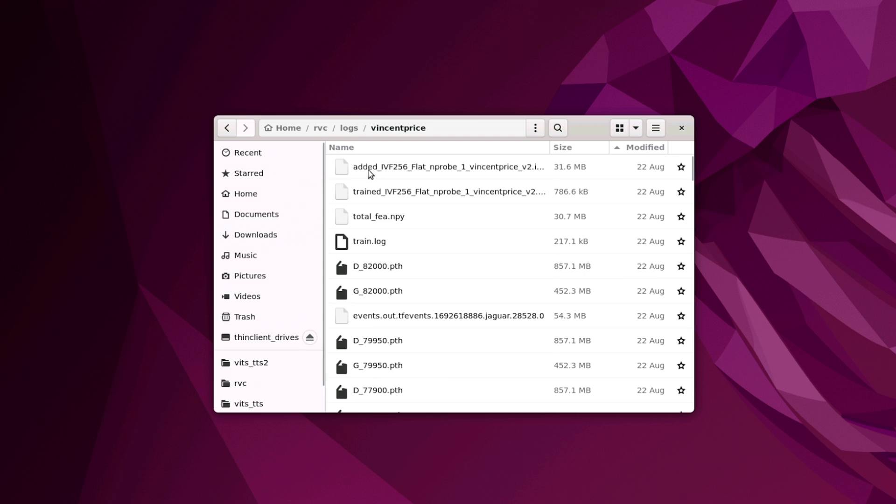
left_click(387, 174)
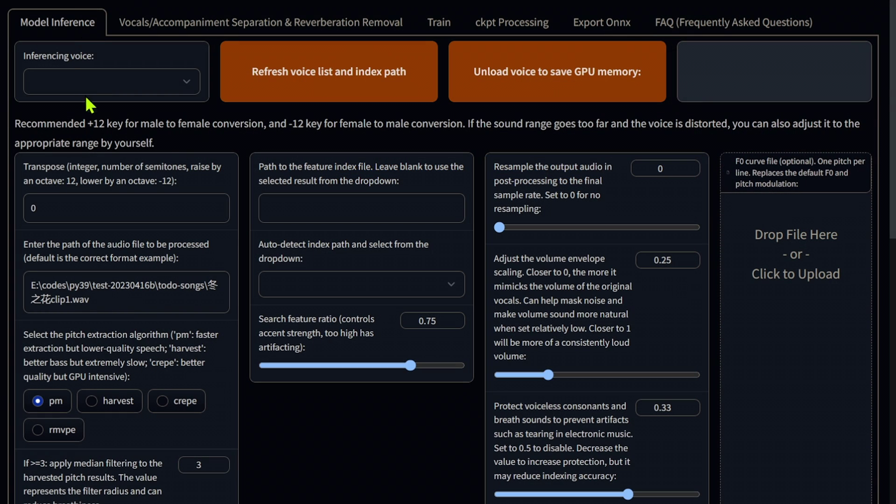
Step: Refresh the voice list, paste the Fresh Prince vocals path as input audio, and choose harvest pitch extraction
left_click(284, 81)
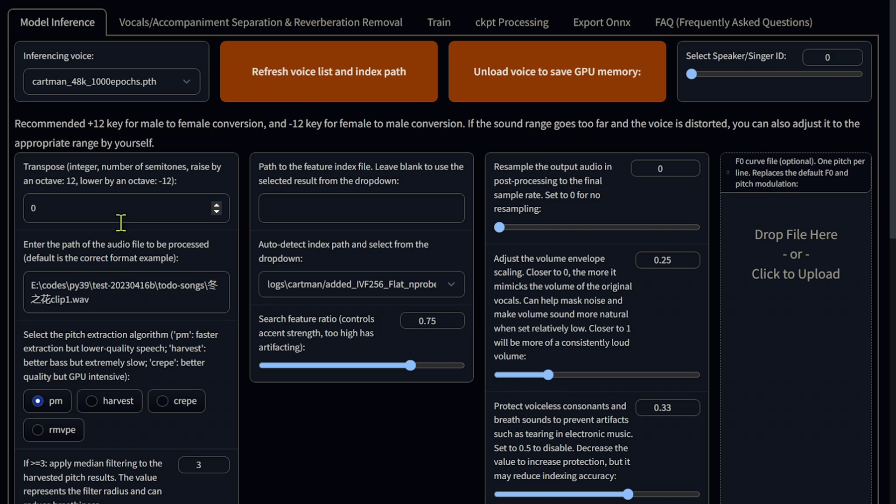
left_click(127, 304)
left_click_drag(128, 304, 5, 285)
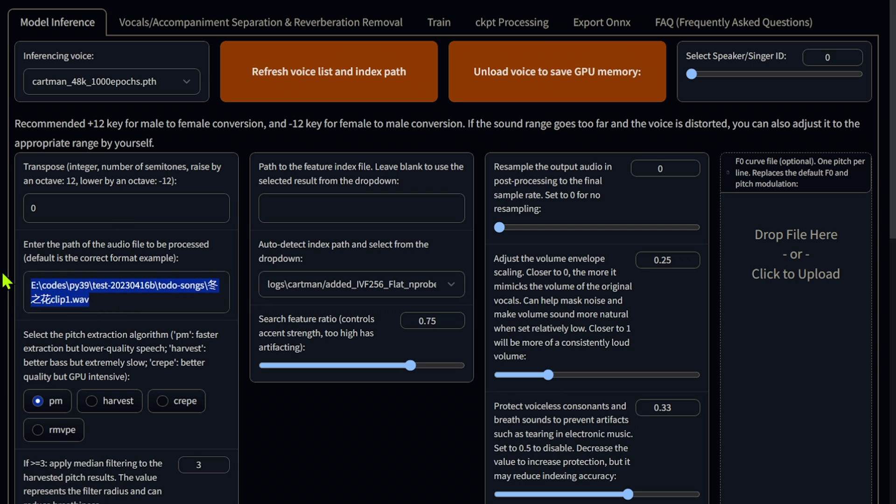
type("\"C:\\Users\\me\\Desktop\\1_Fresh Prince of Bel Air Theme Song _(Vocals).wav\"")
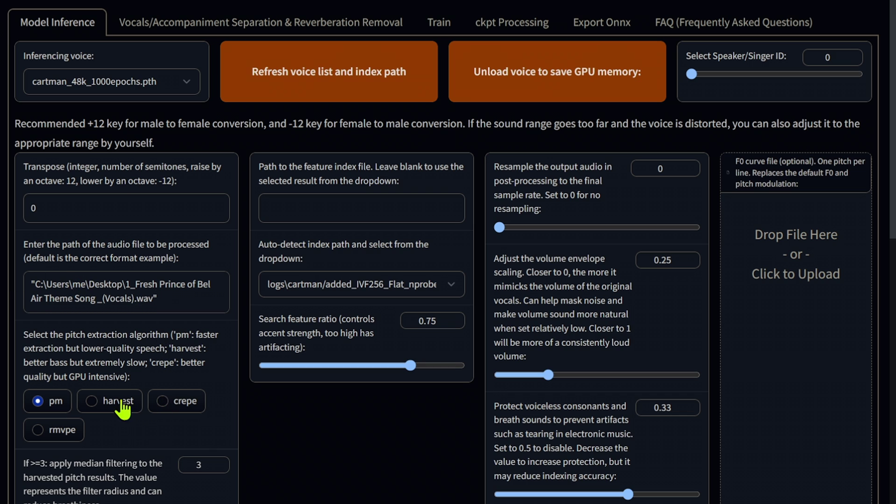
left_click(91, 401)
Step: Convert the Fresh Prince vocals with the cartman voice and download the 1:47 output track
scroll(306, 422, "down", 3)
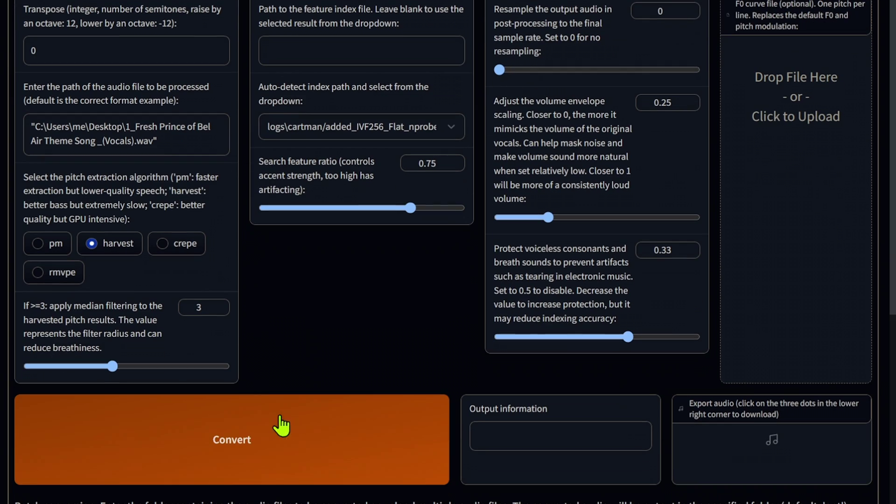
left_click(232, 426)
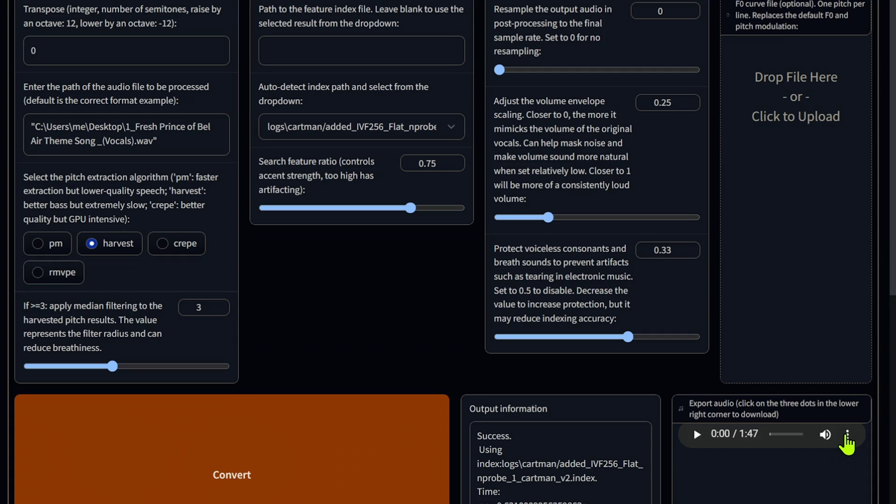
left_click(848, 435)
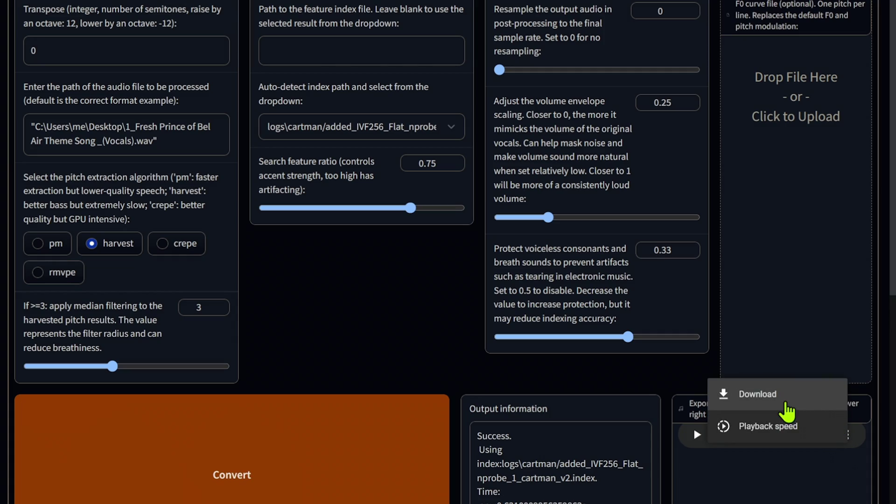
left_click(789, 405)
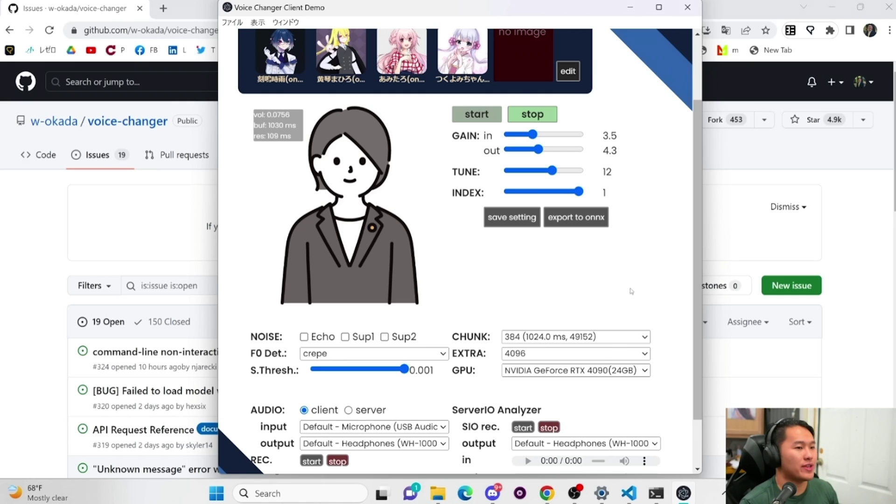
left_click(630, 332)
left_click(667, 283)
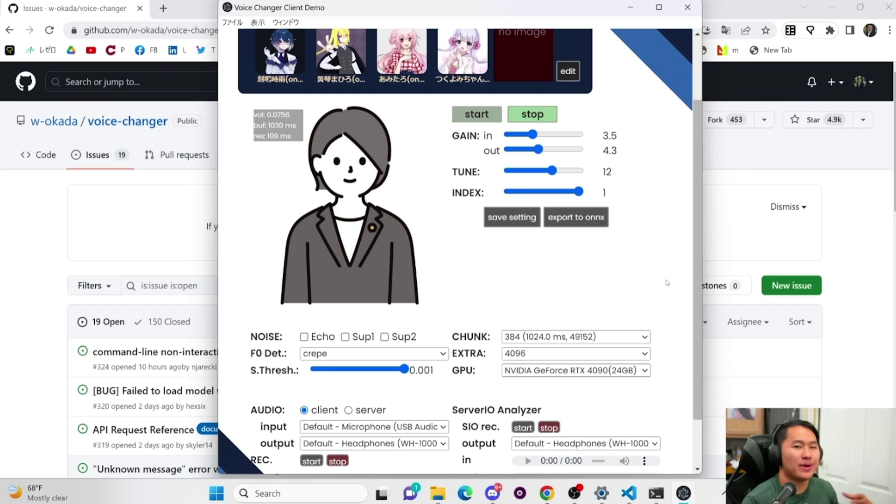